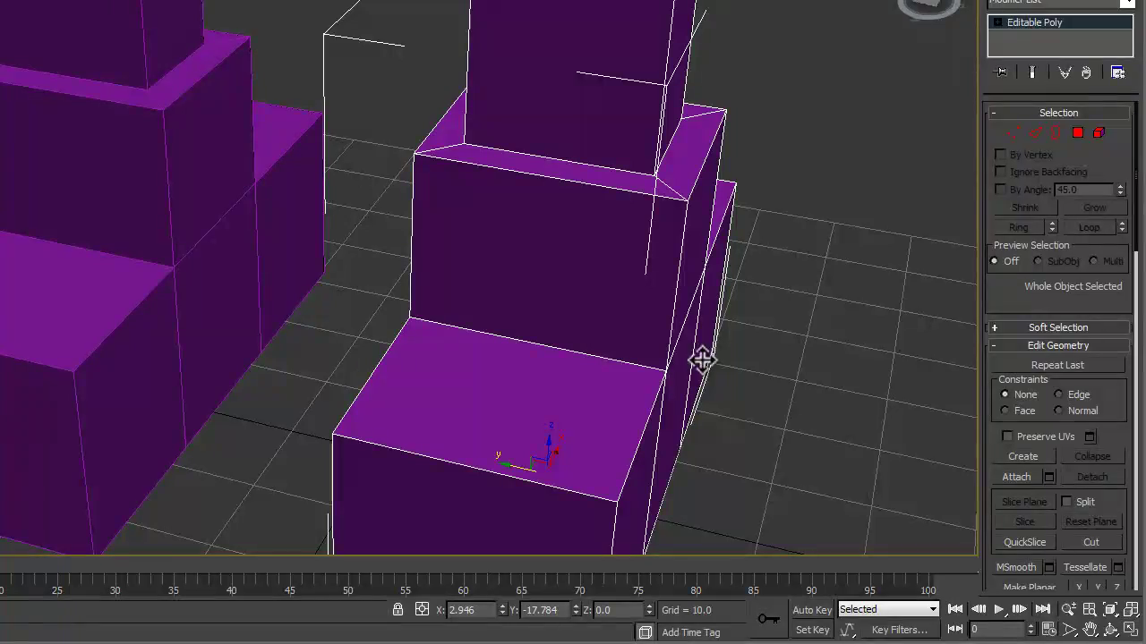
Preview the selected stepped box with NURMS smoothing and switch the smoothing back off.
alt+middle_drag(707, 362, 615, 344)
mouse_move(752, 252)
alt+middle_down()
mouse_move(729, 256)
mouse_move(747, 263)
alt+middle_up()
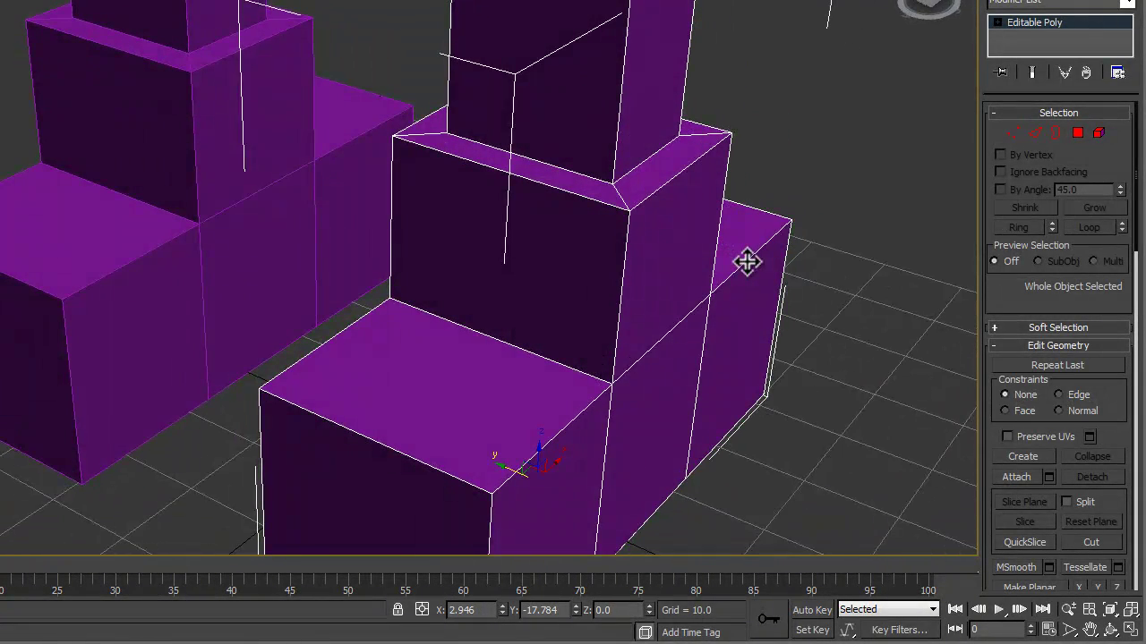
right_click(705, 337)
click(665, 139)
alt+middle_drag(692, 290, 685, 265)
alt+middle_drag(781, 314, 686, 341)
right_click(687, 341)
click(650, 145)
mouse_move(766, 299)
alt+middle_down()
mouse_move(779, 310)
mouse_move(748, 294)
mouse_move(744, 306)
alt+middle_up()
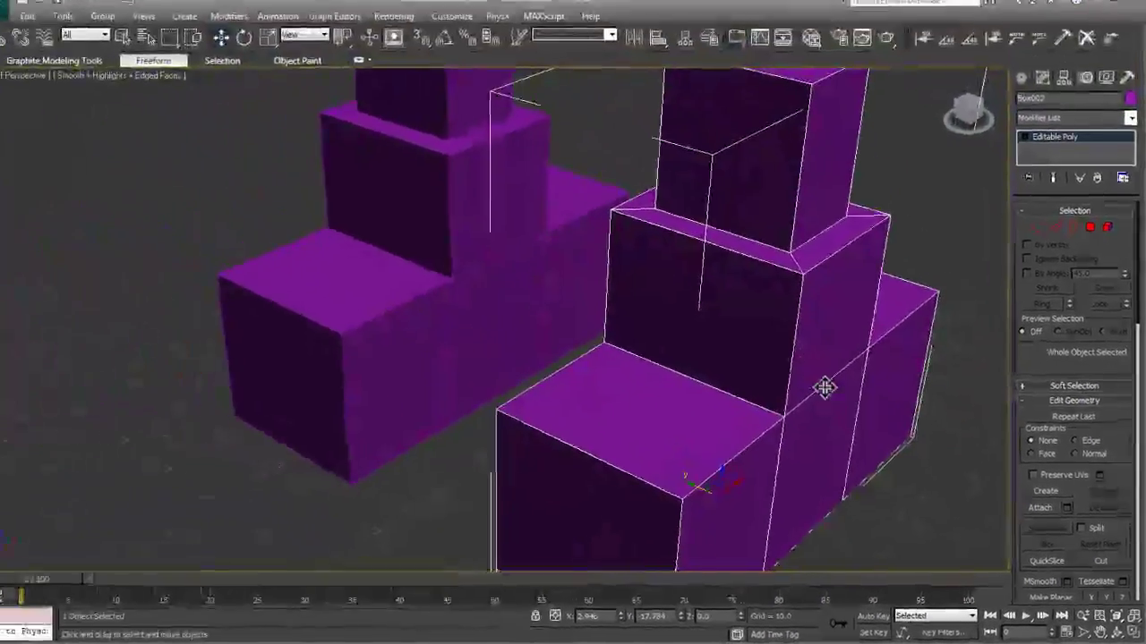
Chamfer the outer side edge and the front edge on the top of the selected box's front lower block.
middle_drag(825, 388, 702, 323)
scroll(775, 353, up, 3)
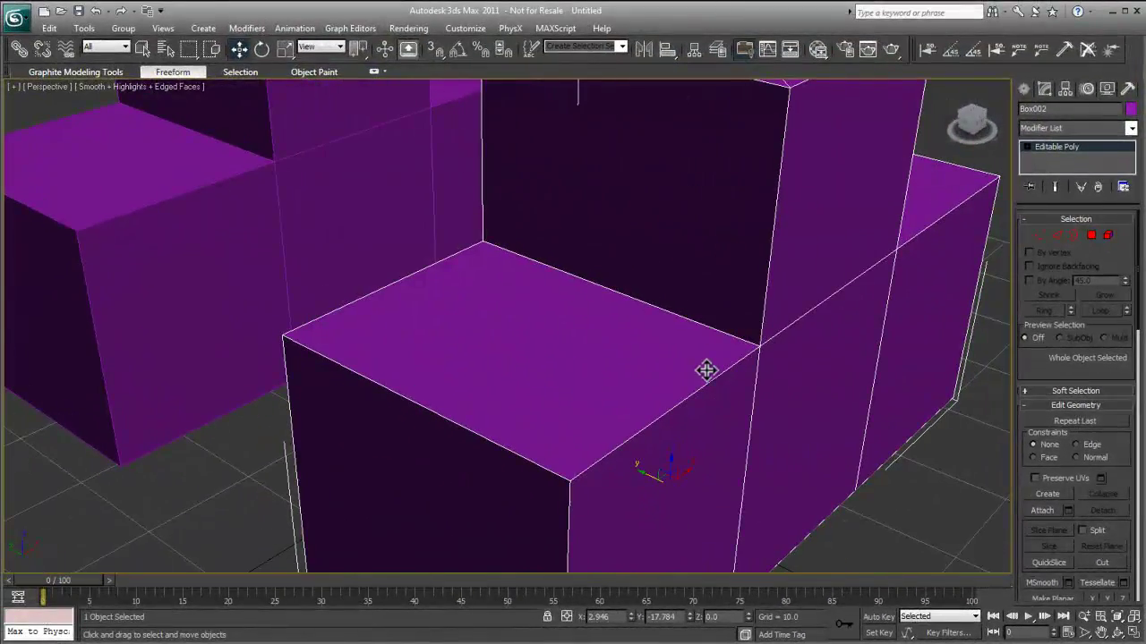
right_click(706, 371)
click(688, 327)
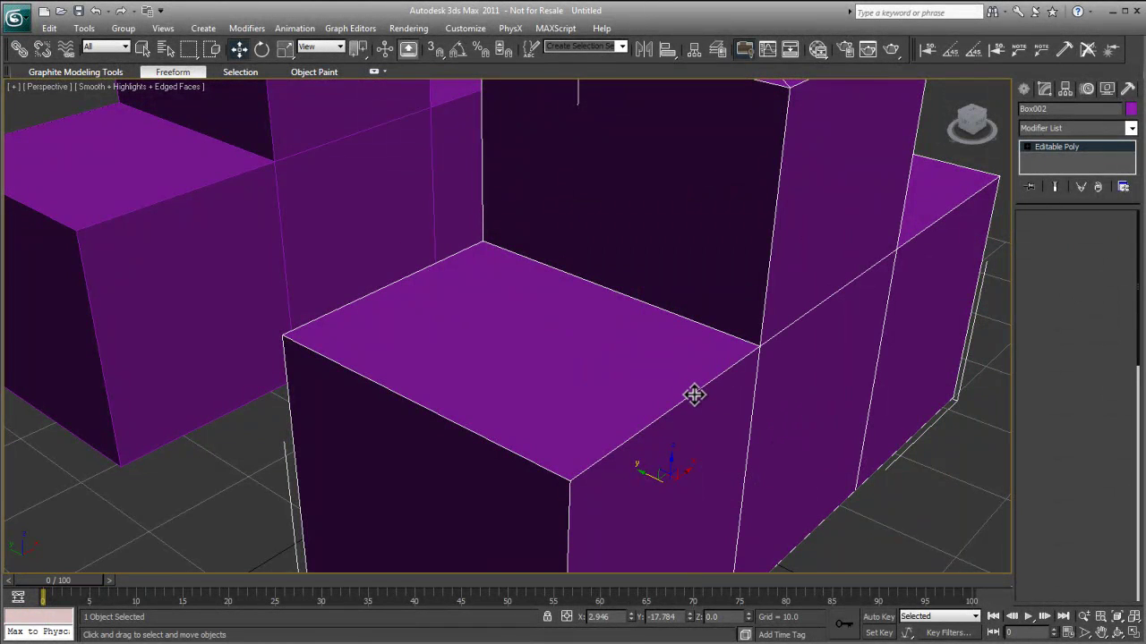
right_click(692, 396)
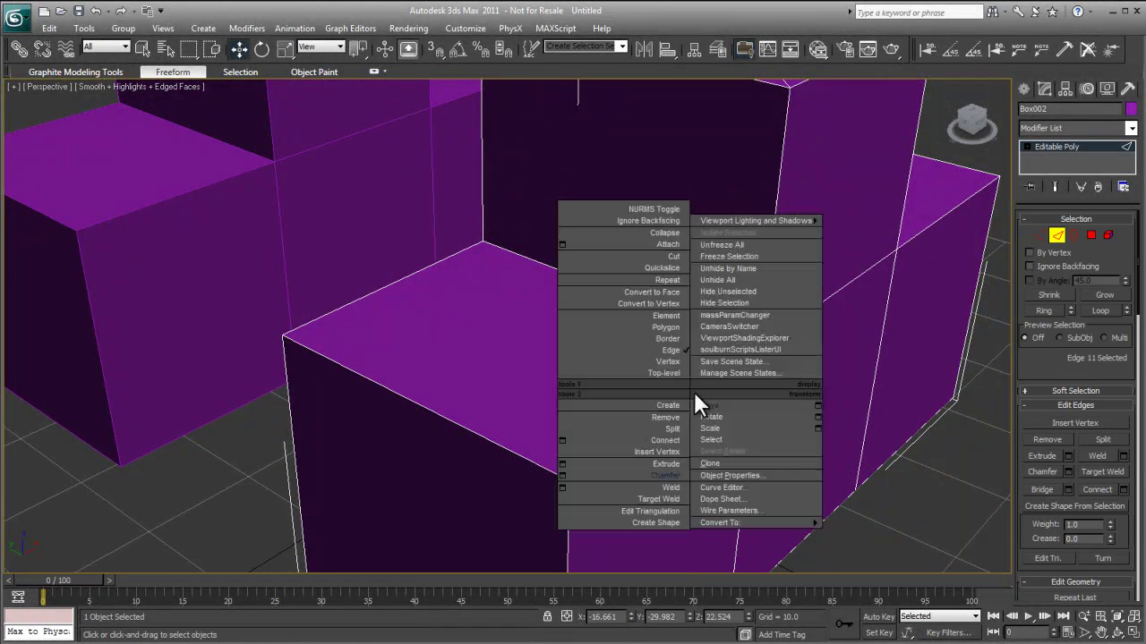
click(671, 472)
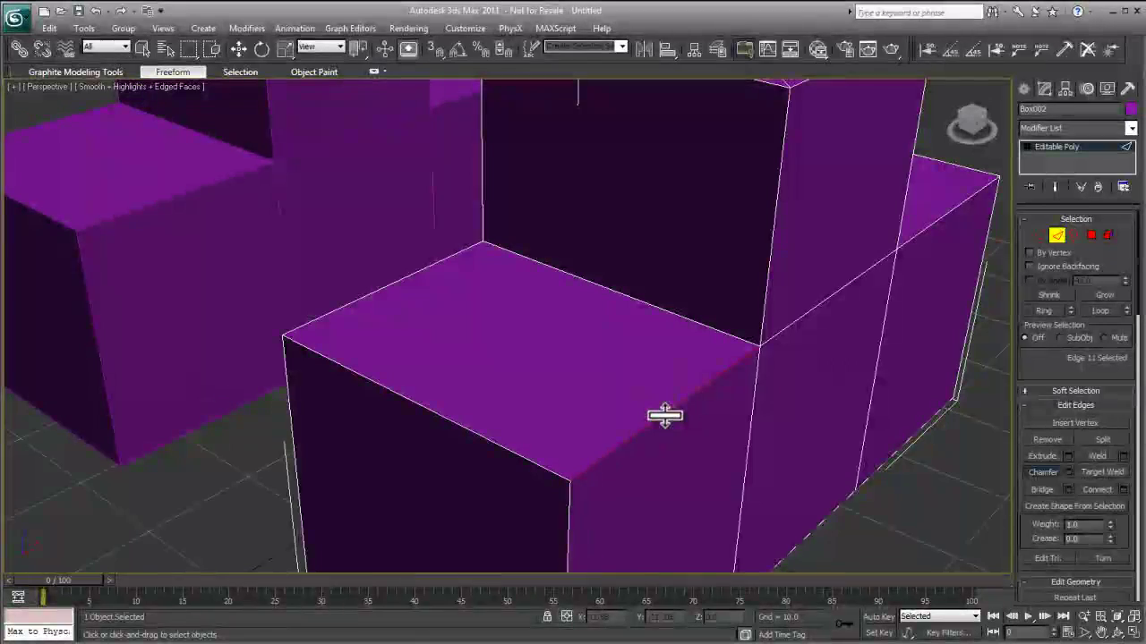
drag(659, 414, 666, 431)
alt+middle_drag(698, 396, 735, 398)
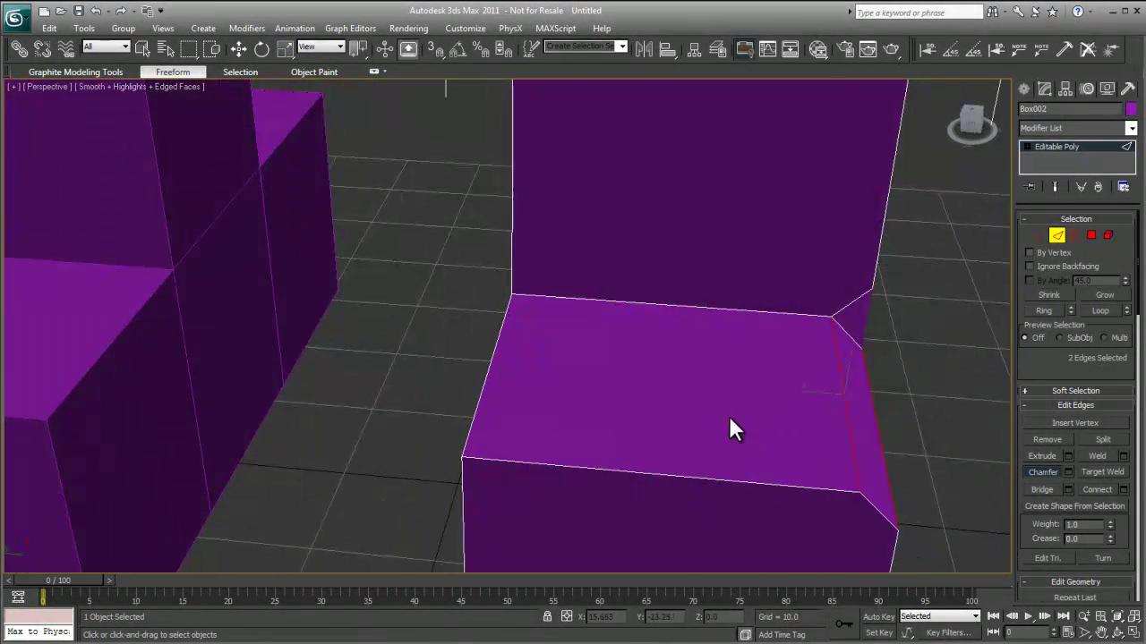
drag(722, 478, 722, 496)
Chamfer the outer side and end edges on the top of the lower block at the box's opposite end.
alt+middle_drag(767, 461, 676, 434)
scroll(672, 430, down, 3)
middle_drag(657, 421, 625, 411)
alt+middle_drag(718, 364, 641, 359)
click(648, 347)
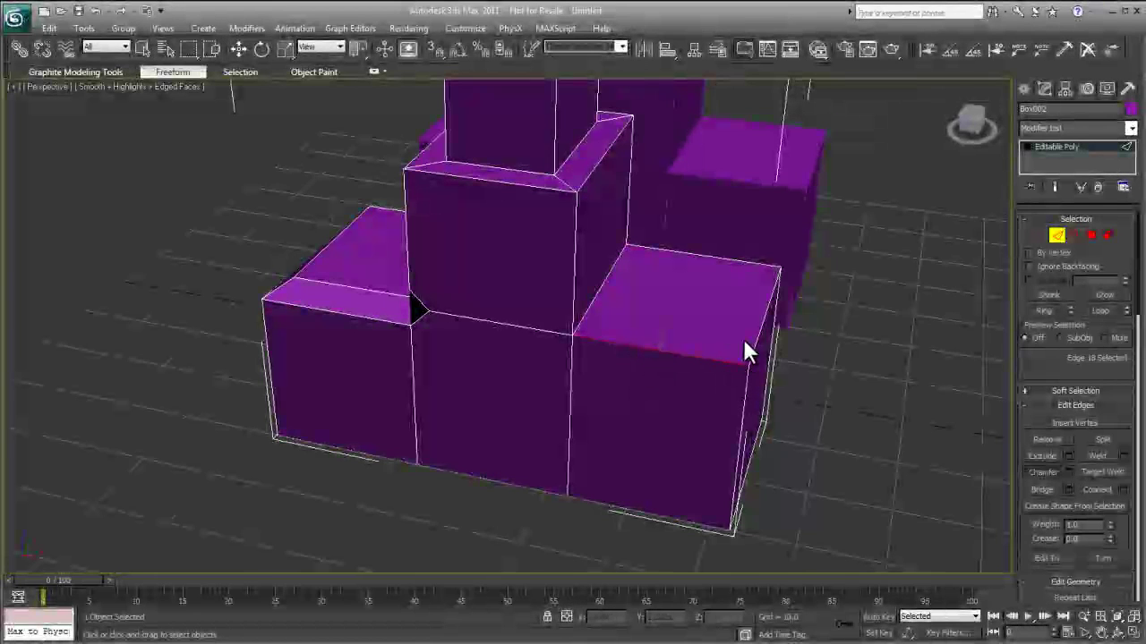
drag(716, 363, 714, 378)
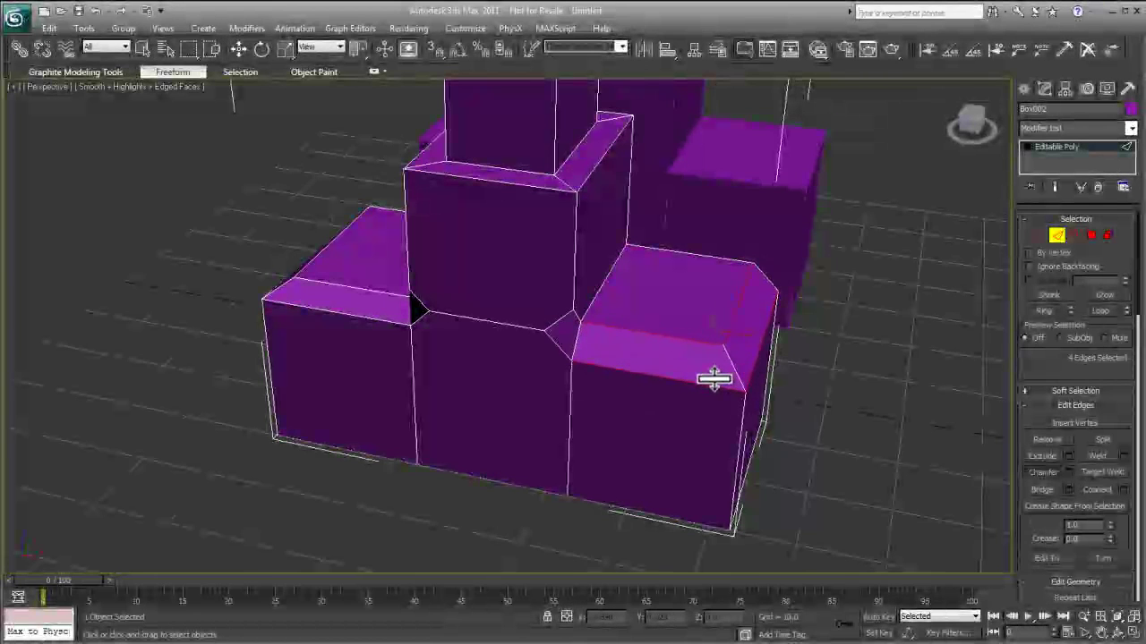
alt+middle_drag(702, 380, 792, 371)
scroll(627, 358, up, 4)
middle_drag(521, 320, 693, 306)
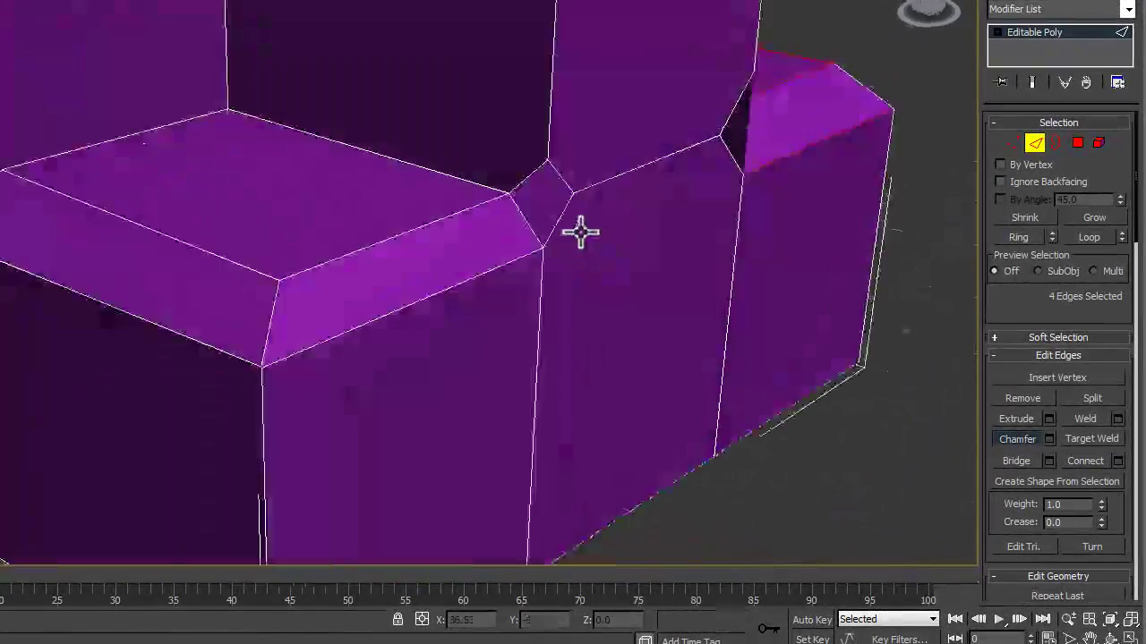
alt+middle_drag(580, 232, 600, 253)
right_click(551, 262)
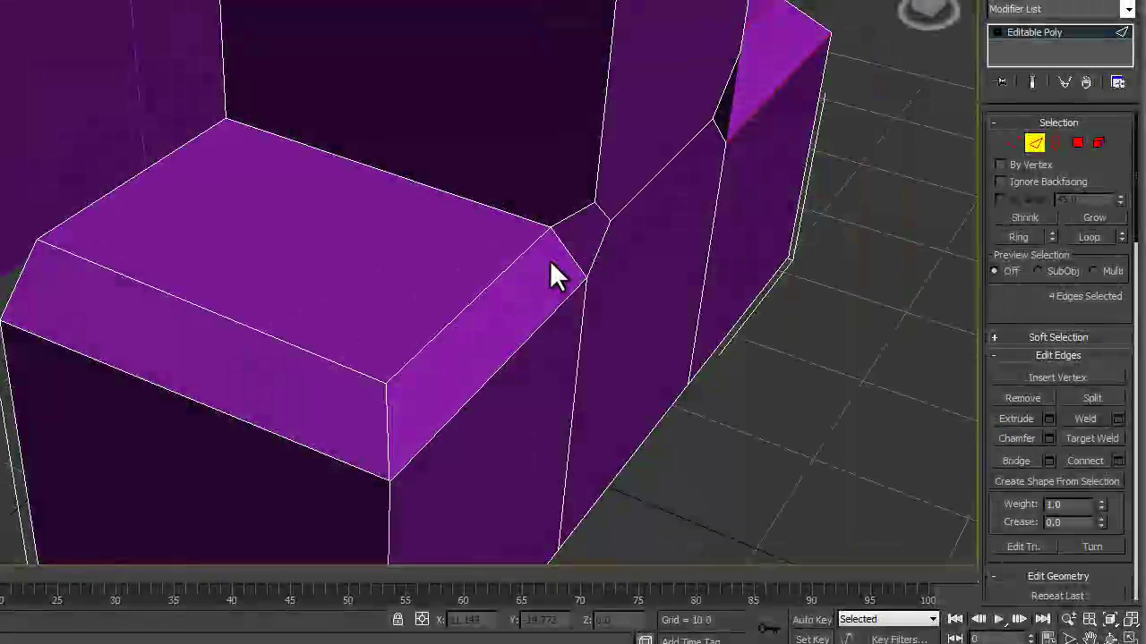
Check the chamfered box with NURMS smoothing turned on, and return it to the unsmoothed state.
right_click(661, 287)
click(581, 66)
alt+middle_drag(652, 262, 614, 186)
right_click(641, 231)
click(608, 2)
Examine the front lower block of the other stepped box, which has no chamfers.
scroll(621, 192, down, 4)
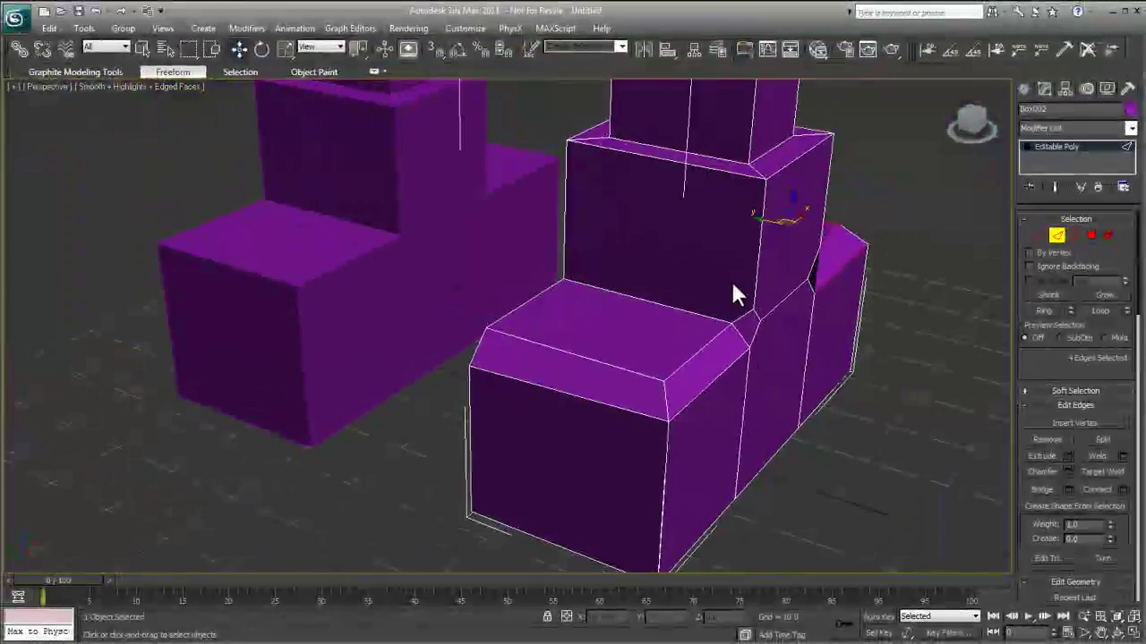
alt+middle_drag(734, 285, 906, 316)
scroll(625, 304, up, 3)
middle_drag(602, 306, 634, 288)
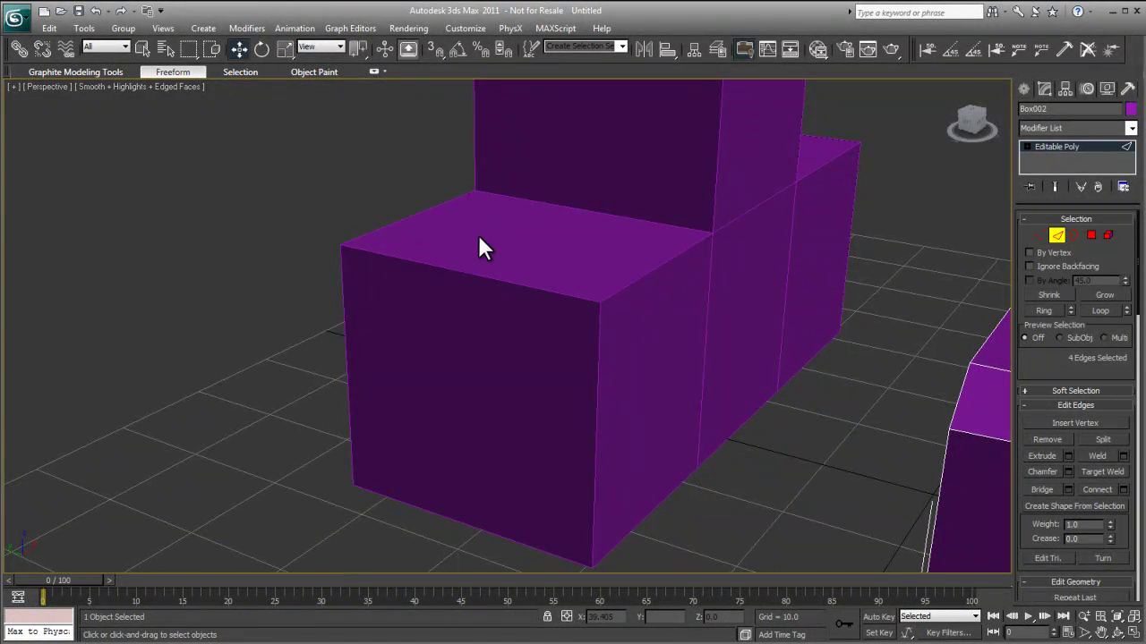
alt+middle_drag(594, 223, 698, 246)
scroll(631, 237, up, 3)
middle_drag(619, 236, 654, 211)
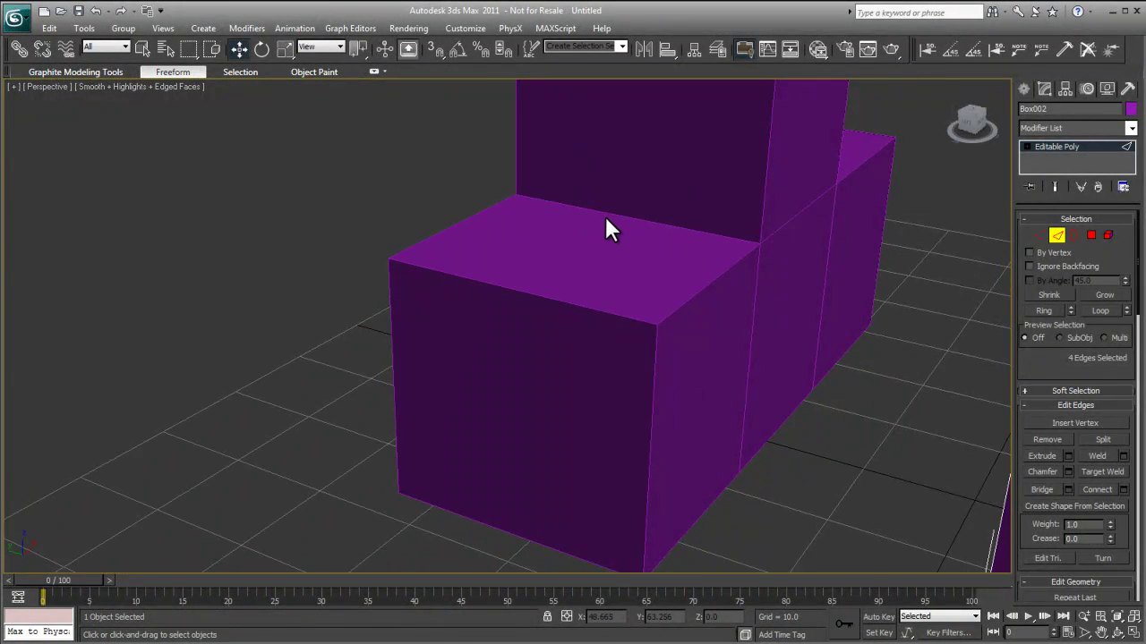
middle_drag(693, 270, 635, 293)
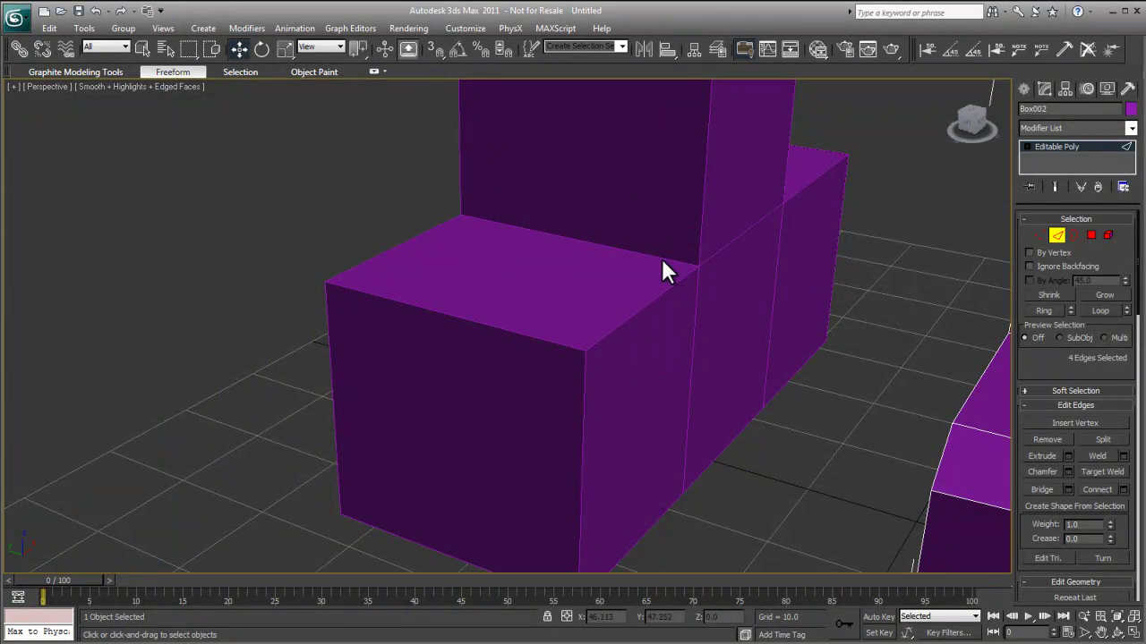
Leave edge editing on the chamfered box and select the unchamfered stepped box.
click(71, 75)
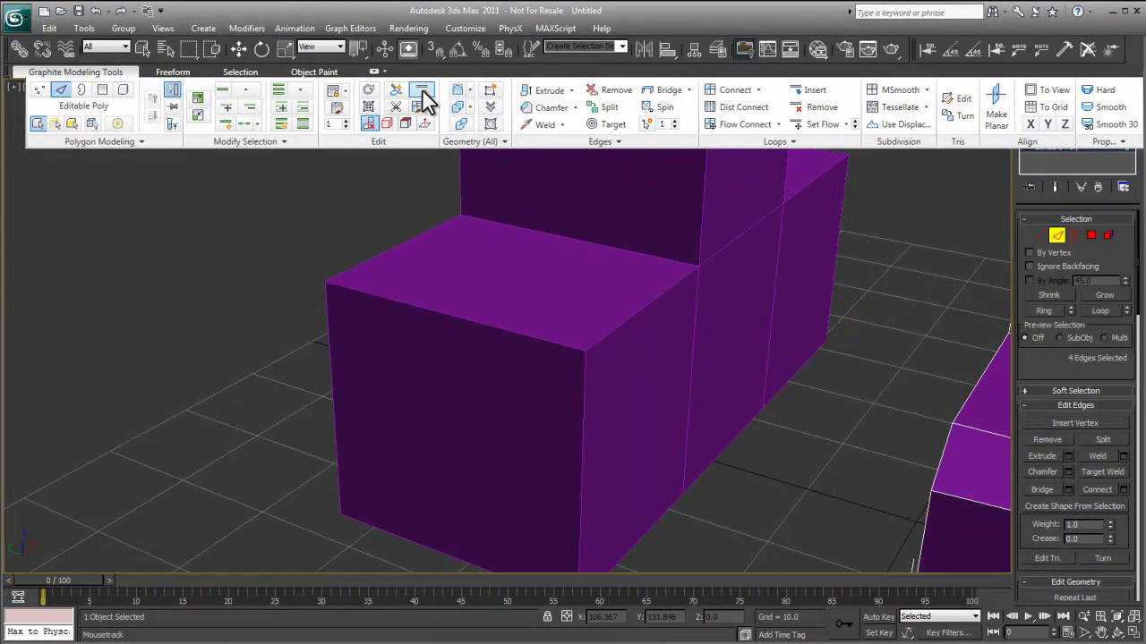
middle_drag(499, 284, 498, 287)
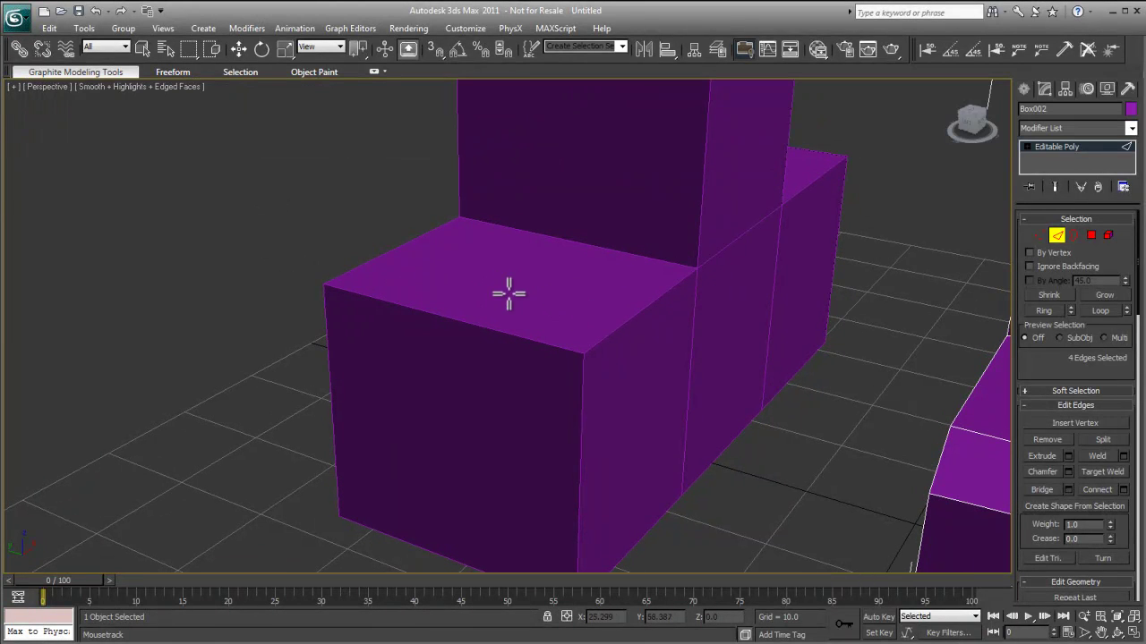
click(1056, 235)
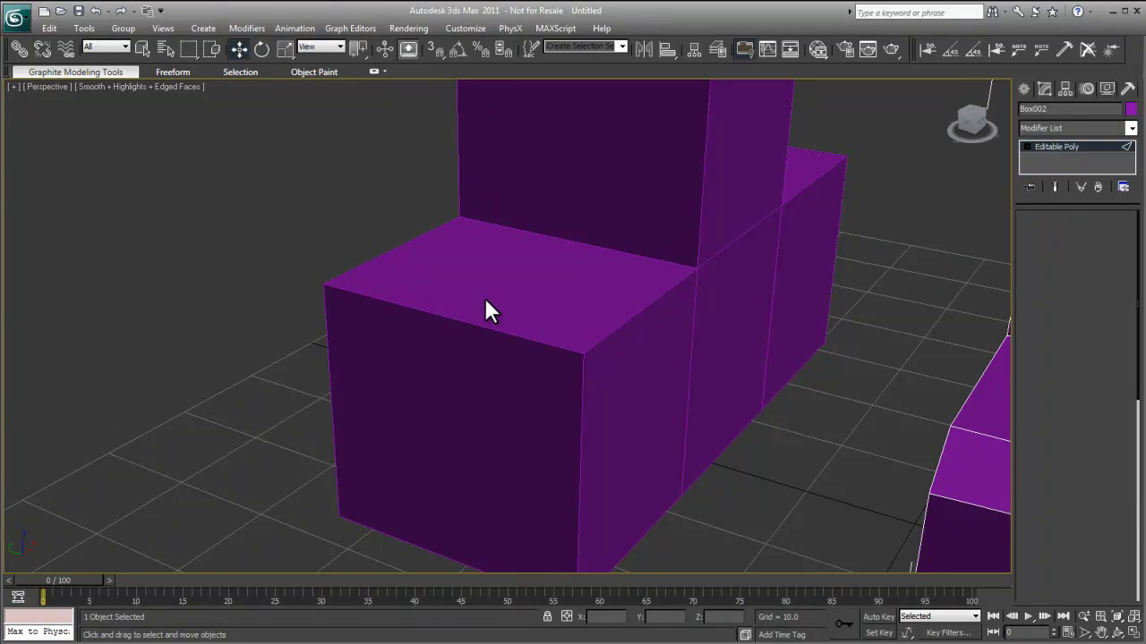
click(370, 181)
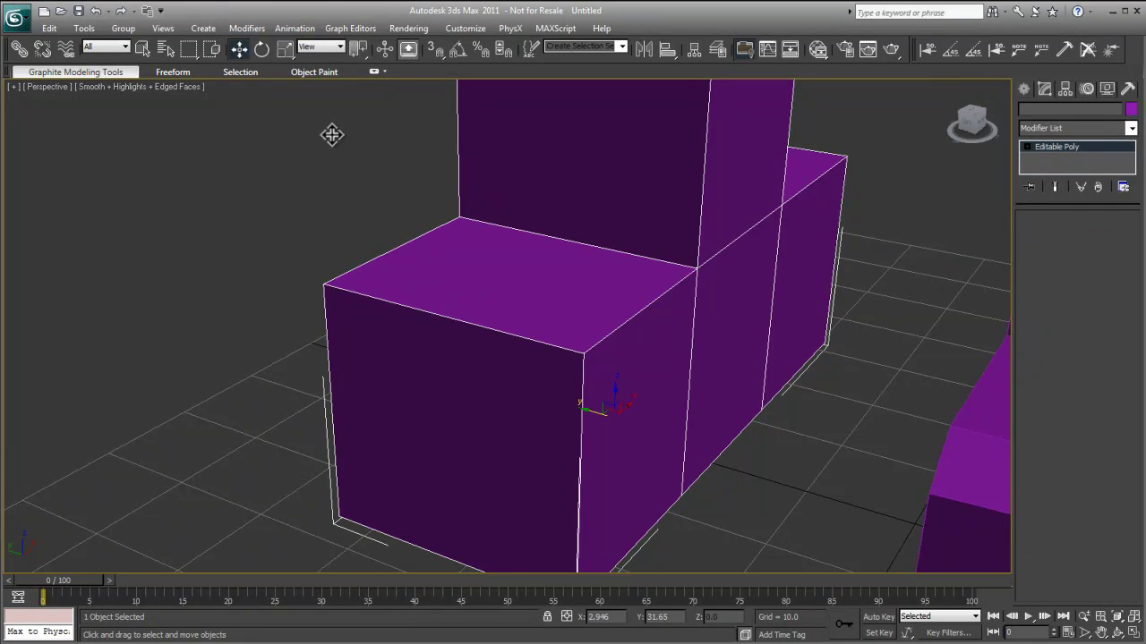
Add SwiftLoop edge loops close to the side, front and top edges meeting at the front block's corner.
click(376, 72)
click(353, 92)
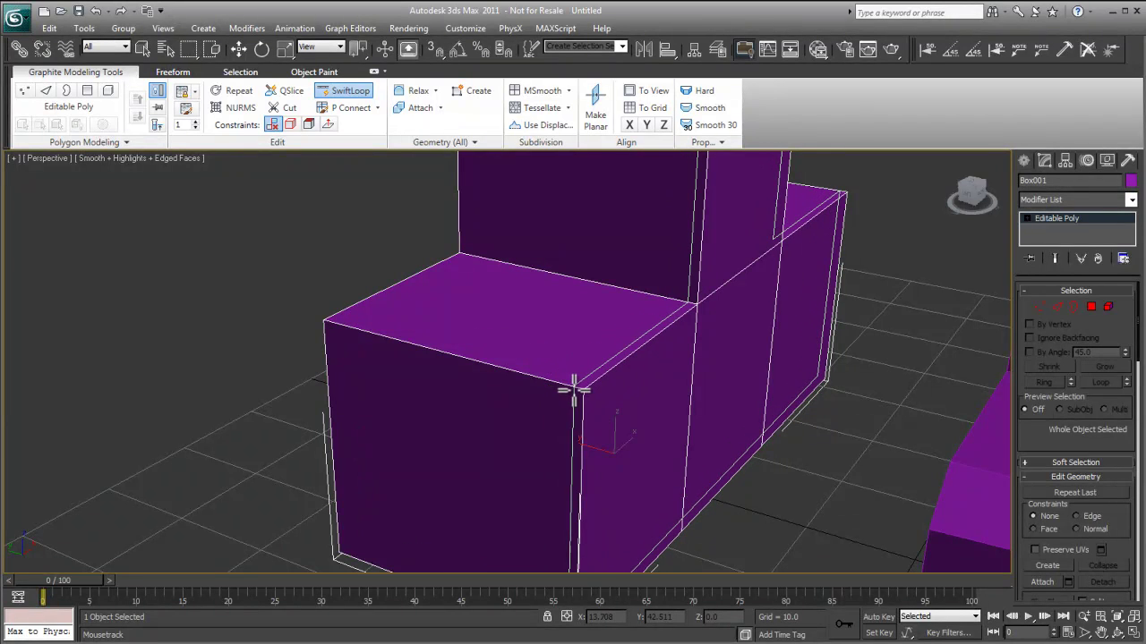
click(575, 389)
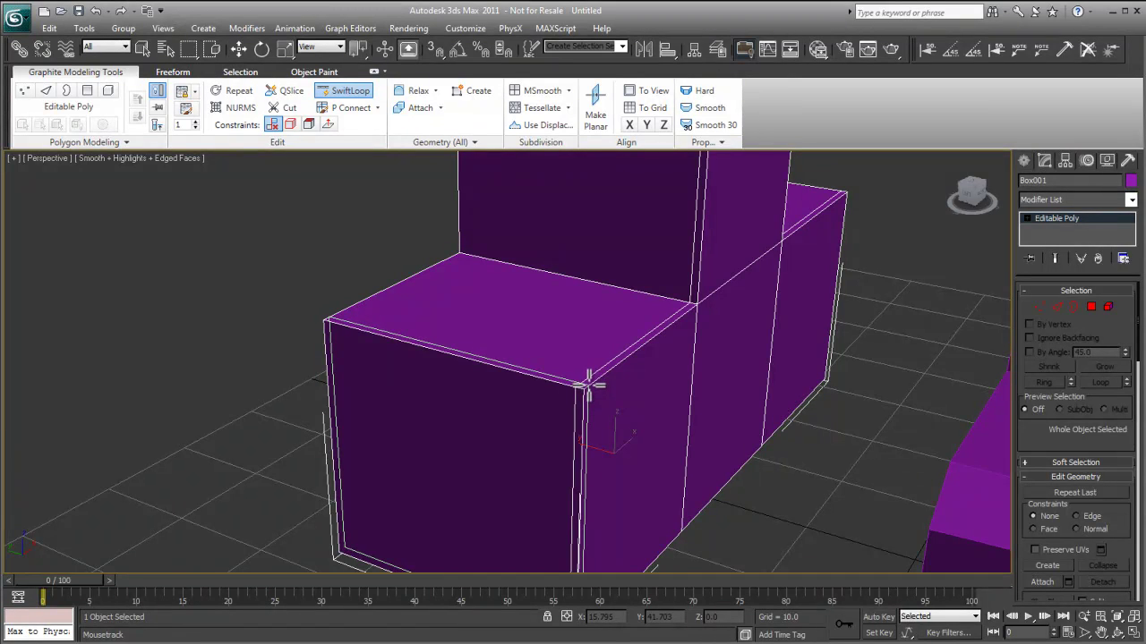
alt+middle_drag(640, 395, 636, 391)
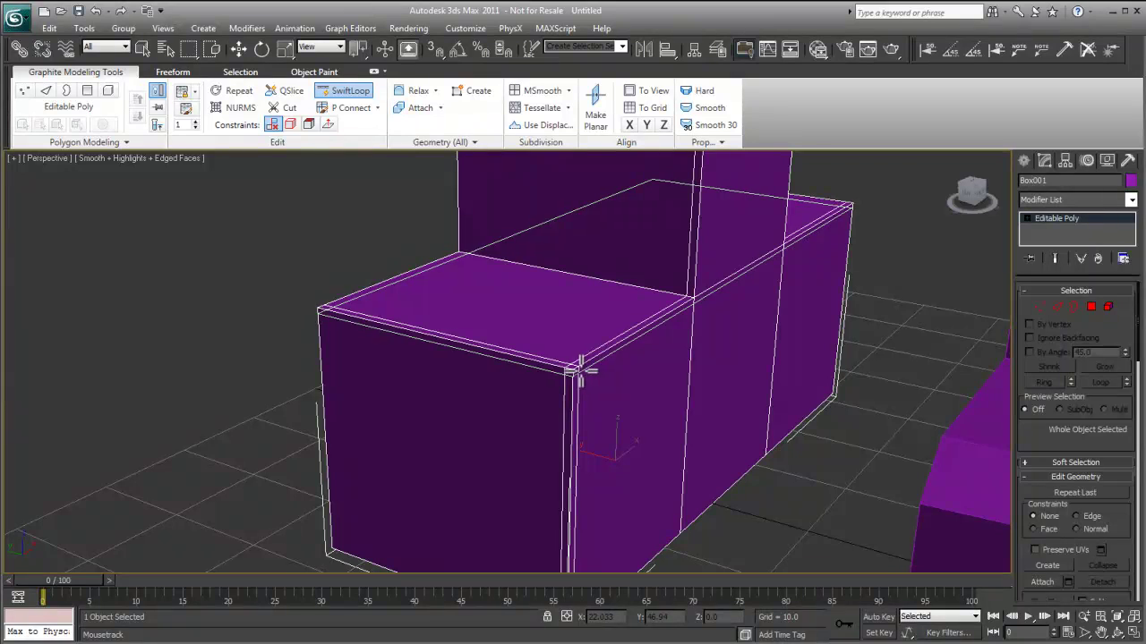
scroll(578, 372, up, 5)
middle_drag(578, 373, 411, 373)
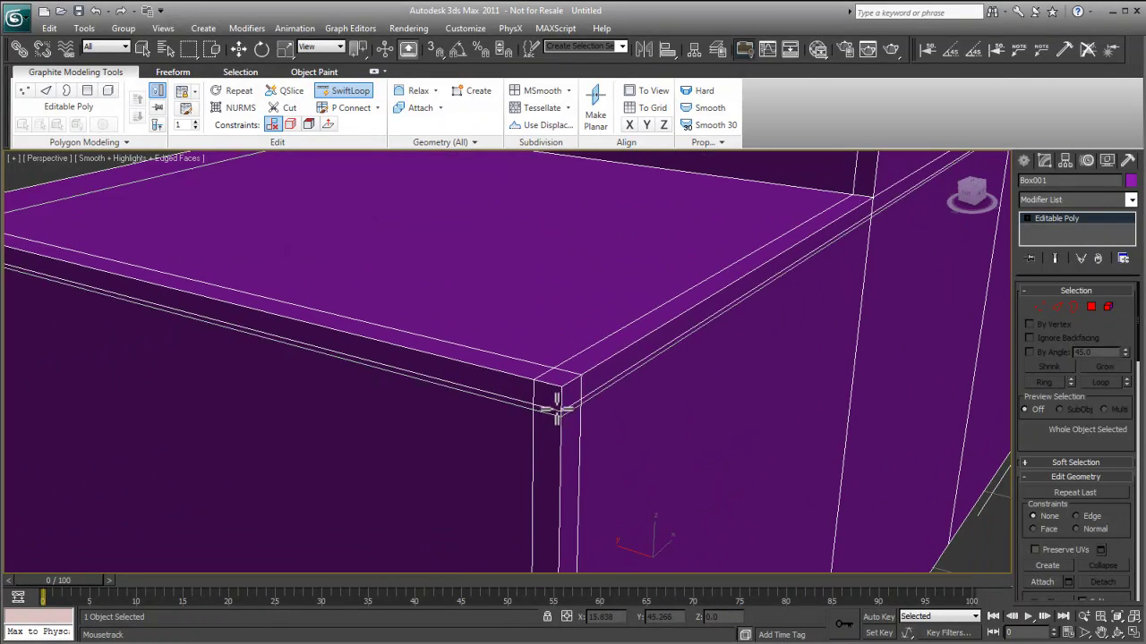
right_click(487, 368)
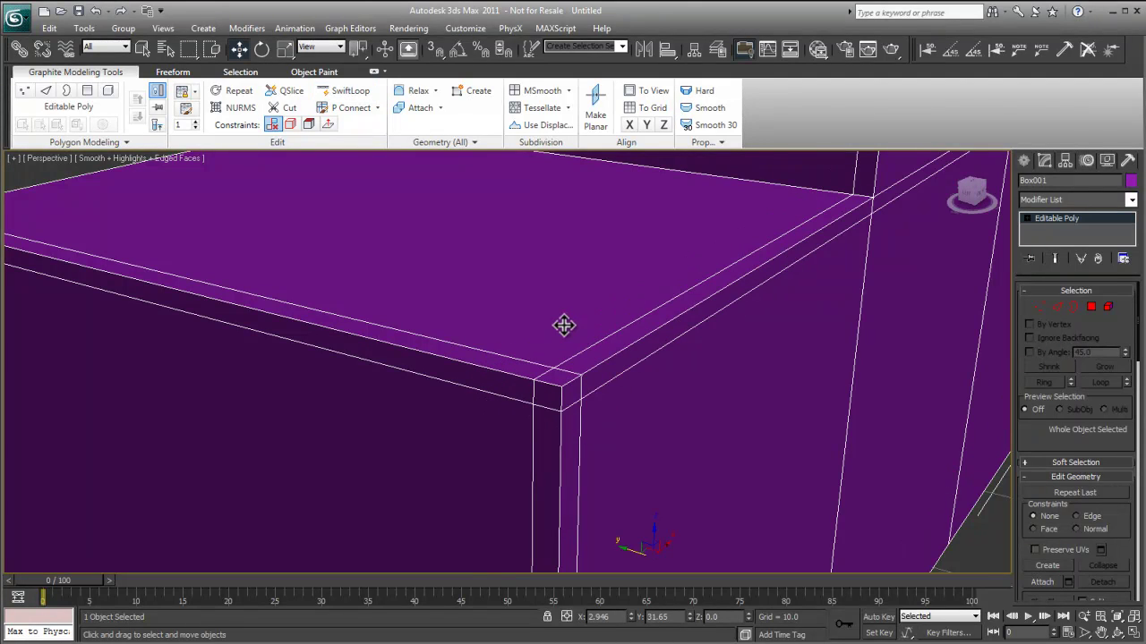
Turn on NURMS smoothing and examine how the front block's looped corner compares with its unsupported edges.
right_click(637, 391)
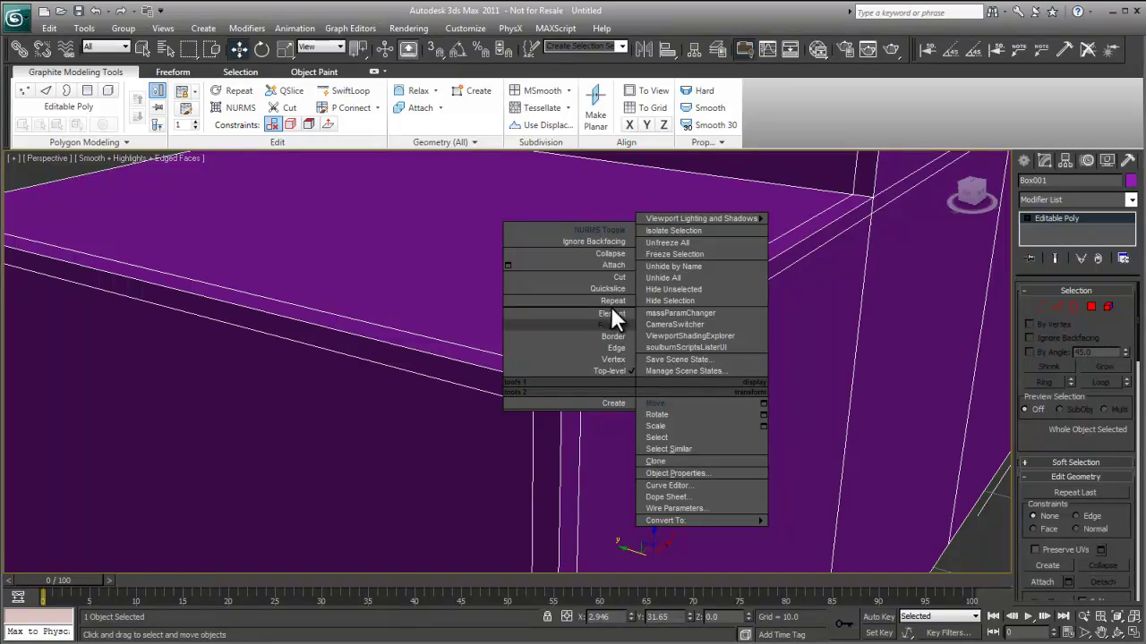
click(606, 232)
scroll(645, 355, down, 5)
alt+middle_drag(639, 334, 525, 358)
scroll(619, 360, up, 4)
scroll(594, 355, up, 4)
scroll(665, 345, up, 2)
scroll(588, 345, down, 4)
scroll(591, 334, down, 4)
scroll(543, 328, up, 3)
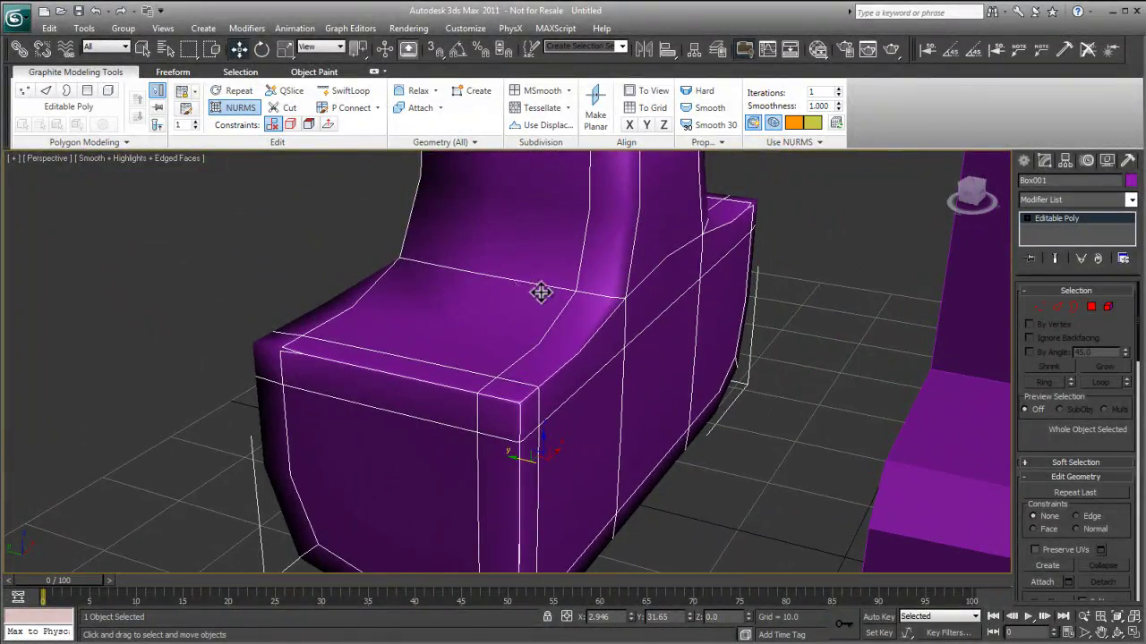
Turn off NURMS smoothing and add SwiftLoop edge loops around the inner corner between the front block and the middle tier.
right_click(590, 301)
click(565, 140)
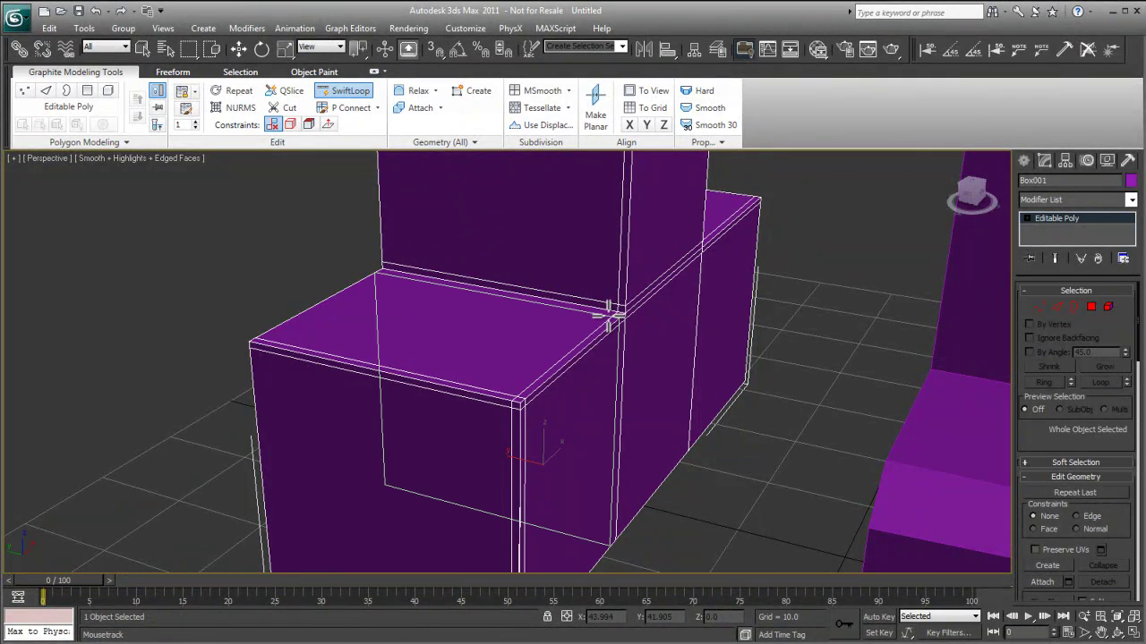
scroll(609, 314, up, 4)
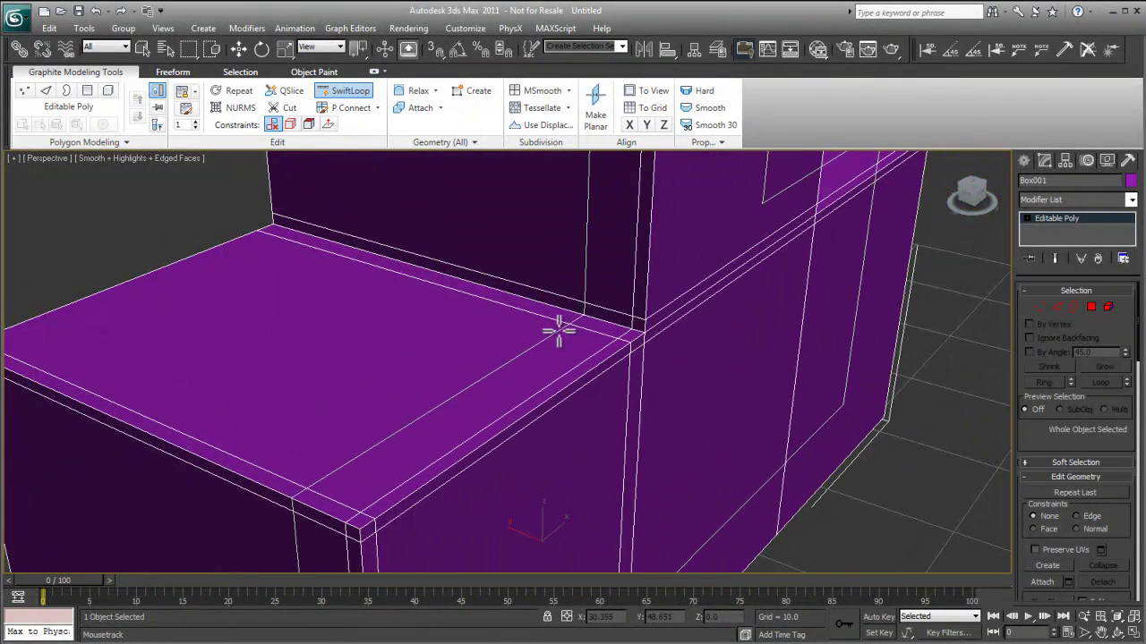
right_click(548, 309)
Turn on NURMS smoothing and examine the inner step corner and the front block's opposite side.
right_click(545, 306)
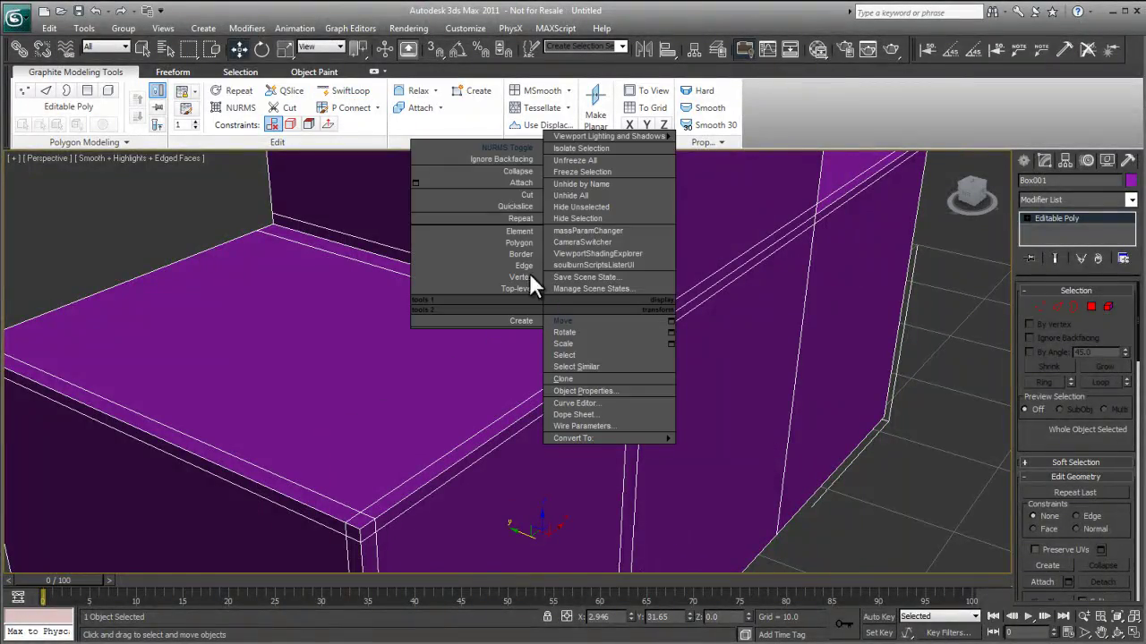
click(495, 149)
alt+middle_drag(554, 284, 538, 246)
scroll(545, 263, down, 5)
alt+middle_drag(407, 242, 476, 262)
scroll(400, 254, up, 5)
scroll(471, 256, up, 3)
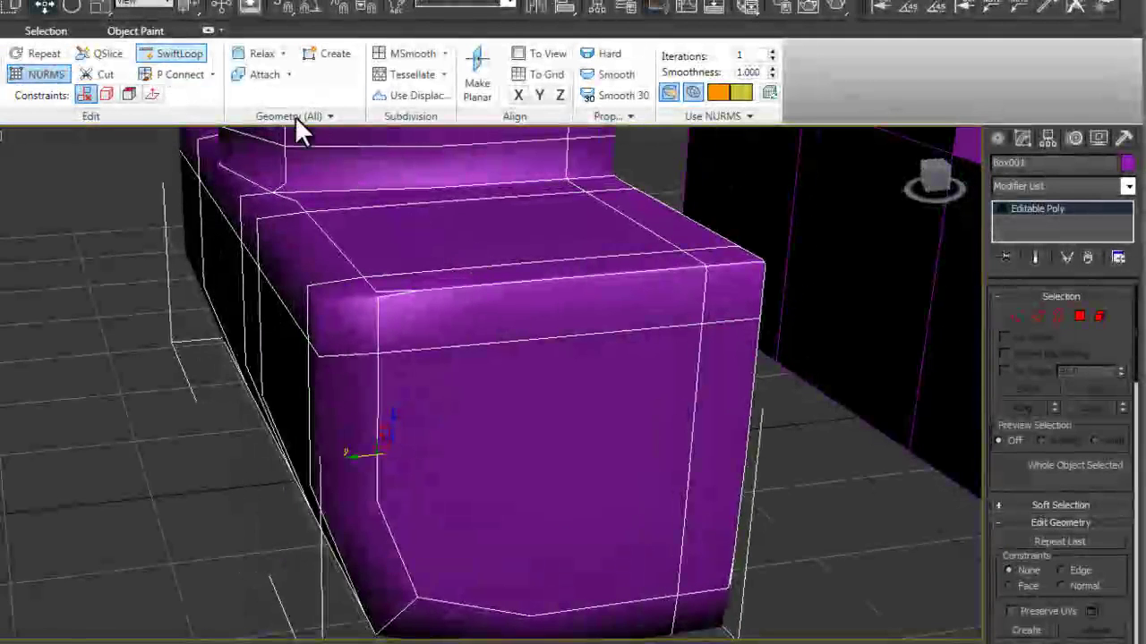
Turn off NURMS smoothing and add SwiftLoop edge loops near the front block's opposite side edge, bottom edge and inner step corner.
right_click(432, 208)
click(393, 12)
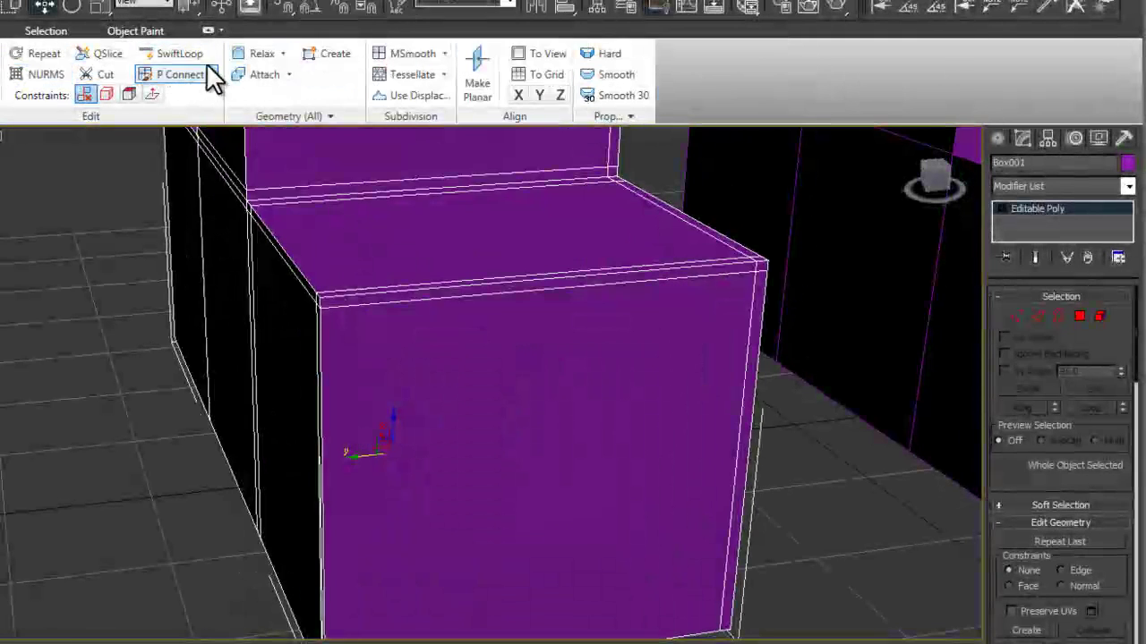
click(191, 57)
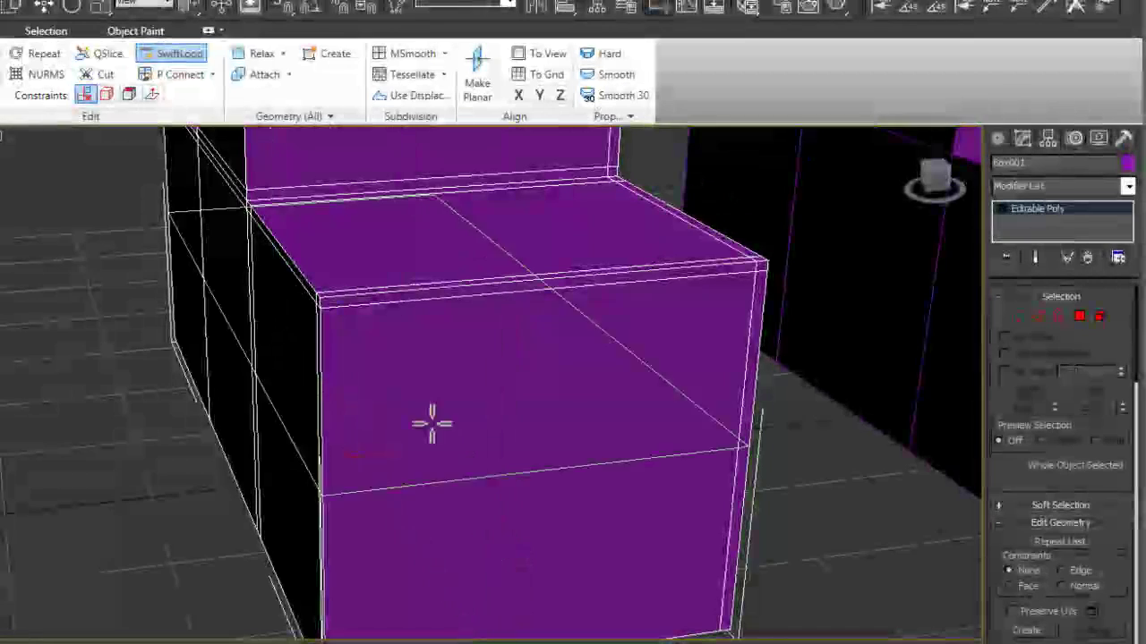
click(329, 297)
middle_drag(382, 404, 326, 202)
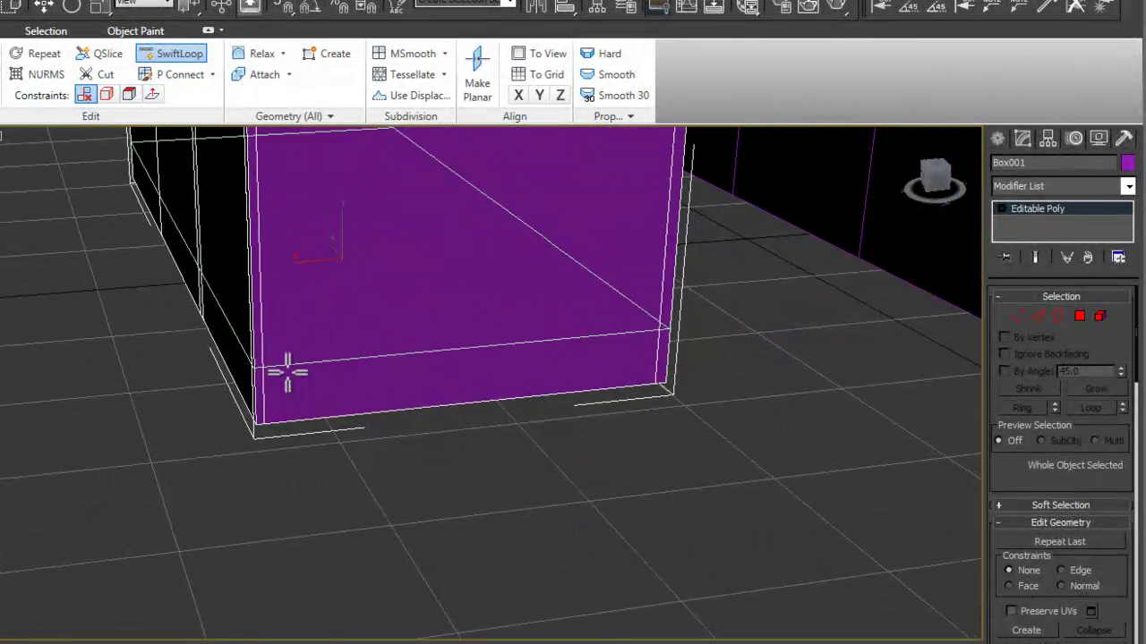
click(261, 412)
middle_drag(256, 410, 473, 588)
alt+middle_drag(403, 452, 636, 462)
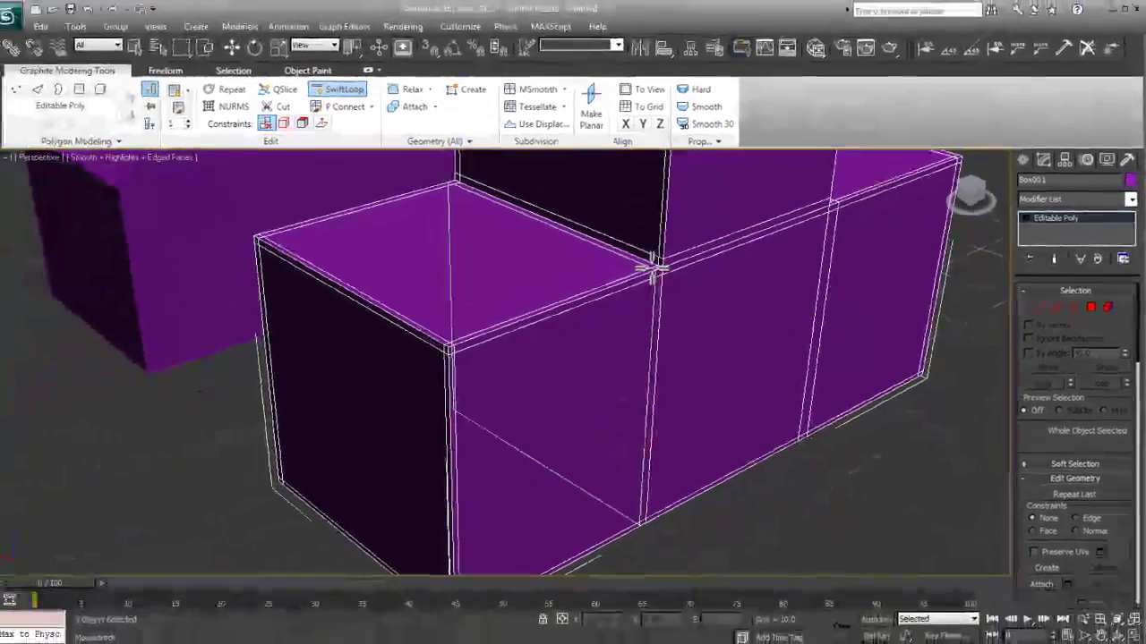
click(551, 268)
Finish the SwiftLoop edge loops and turn on NURMS smoothing for the stepped box.
middle_drag(566, 356, 570, 302)
middle_drag(672, 295, 598, 420)
scroll(601, 415, down, 3)
right_click(604, 412)
right_click(609, 409)
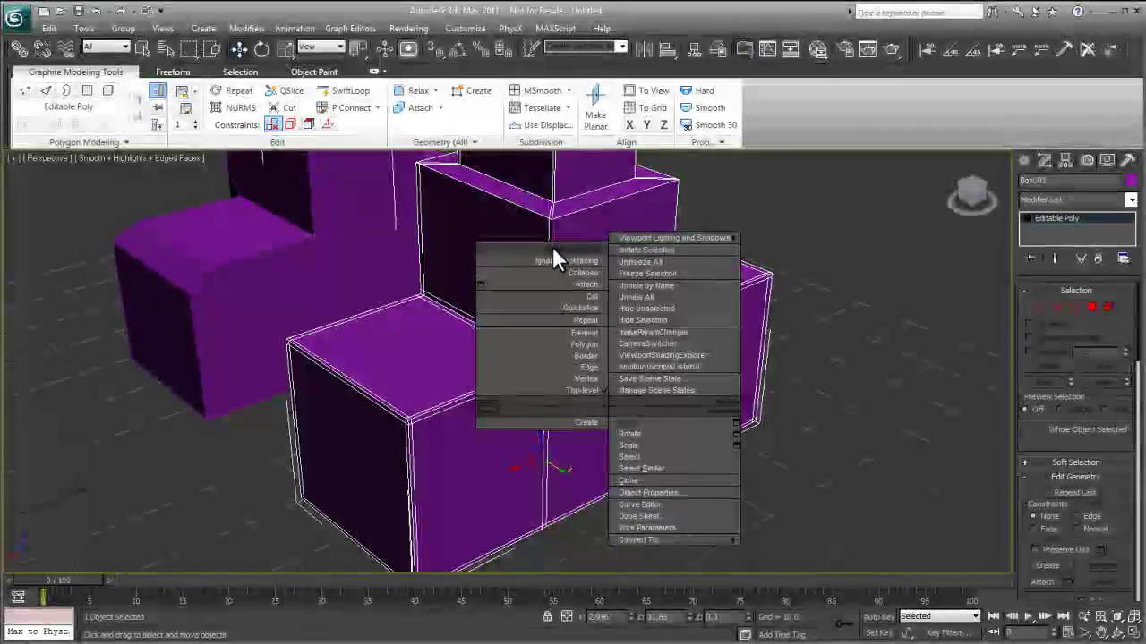
click(552, 248)
Render a close perspective view of the front block's smoothed corner and inner step, and close the rendered frame.
alt+middle_drag(621, 383, 577, 386)
scroll(576, 389, up, 2)
alt+middle_drag(581, 396, 628, 408)
scroll(627, 409, up, 3)
middle_drag(719, 434, 704, 381)
scroll(682, 421, up, 1)
click(896, 46)
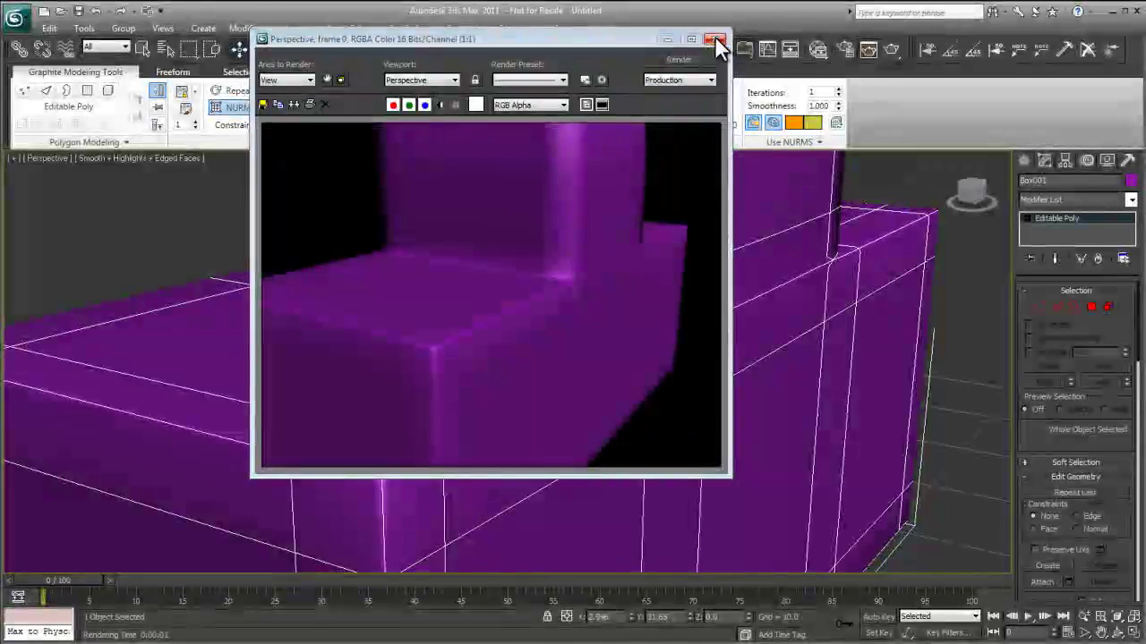
click(714, 38)
Examine the smoothed front block, turn off NURMS smoothing, and inspect the support loops around its top corner.
alt+middle_drag(636, 256, 577, 253)
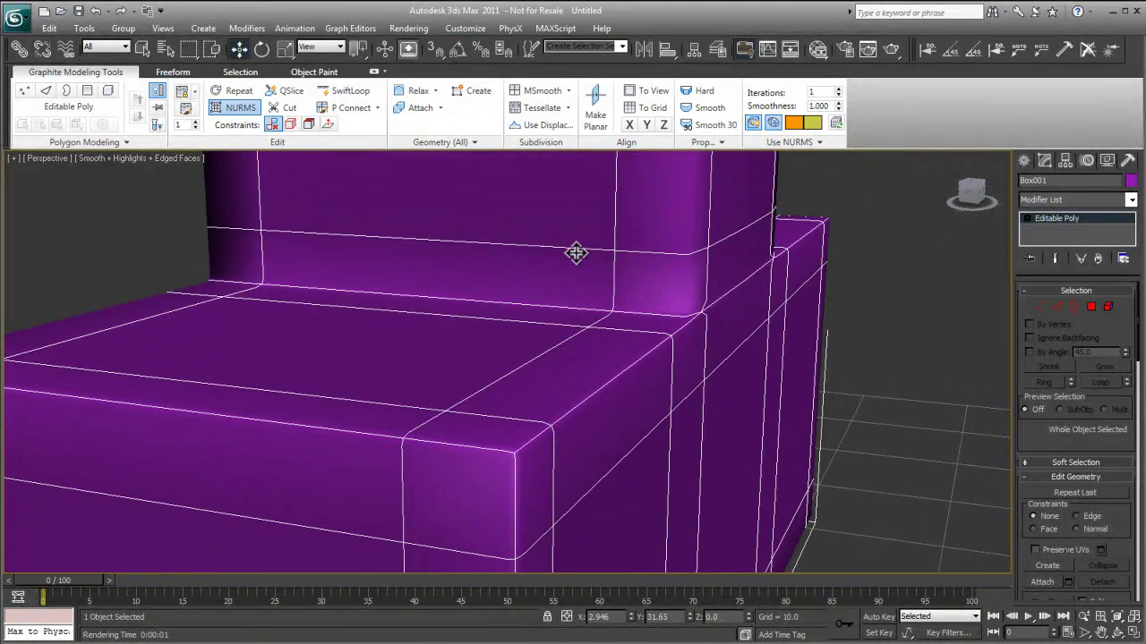
scroll(684, 336, down, 2)
alt+middle_drag(683, 332, 755, 287)
scroll(755, 286, up, 2)
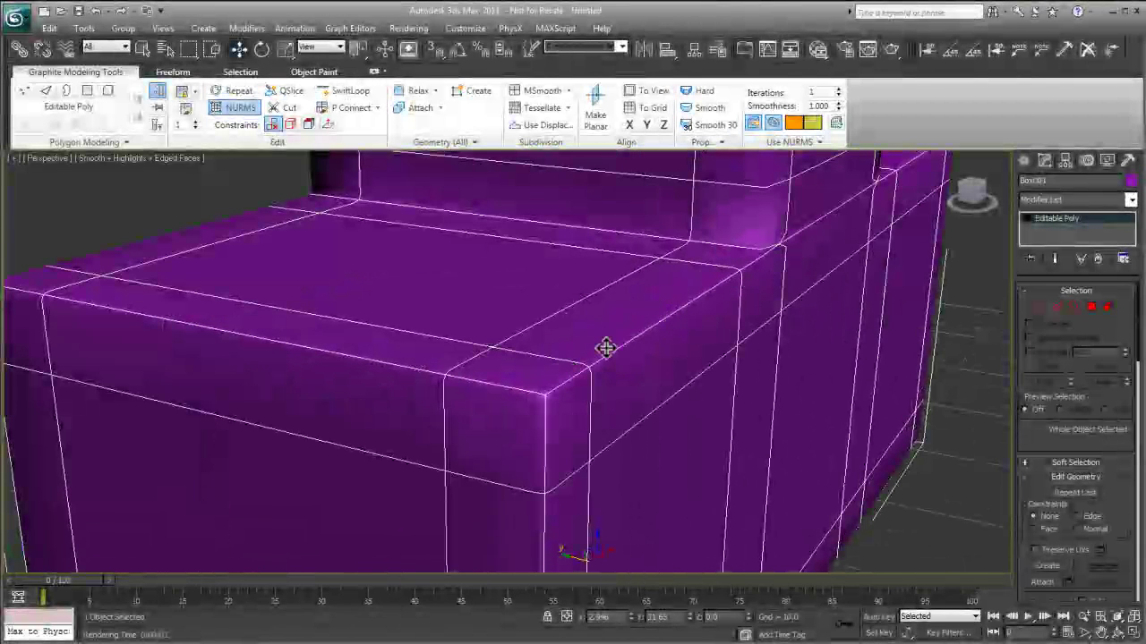
right_click(642, 353)
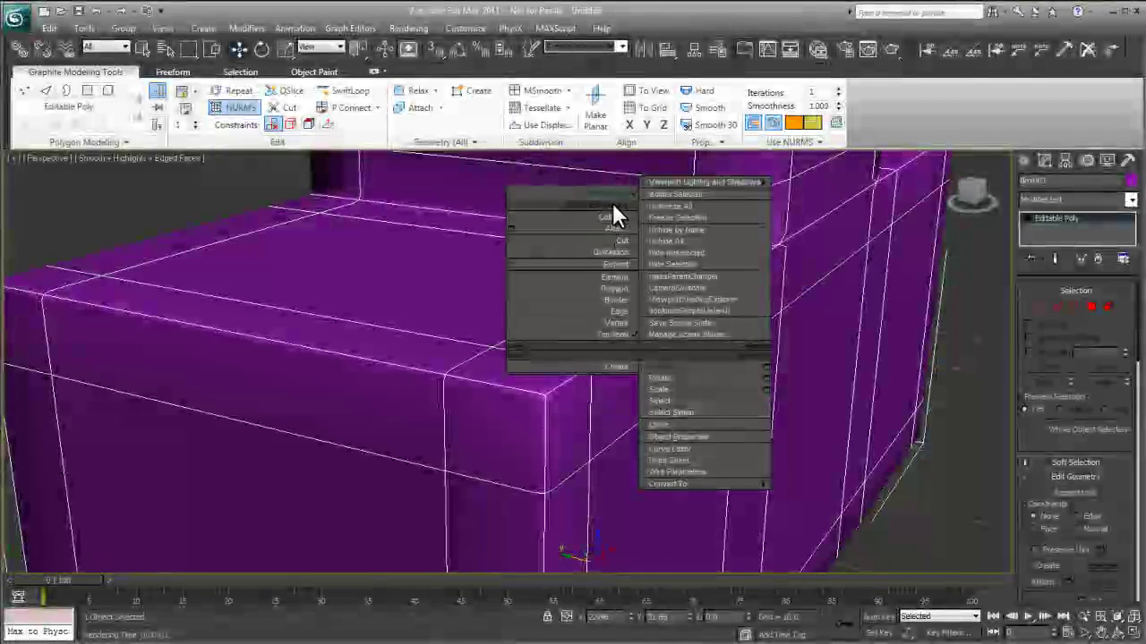
click(613, 213)
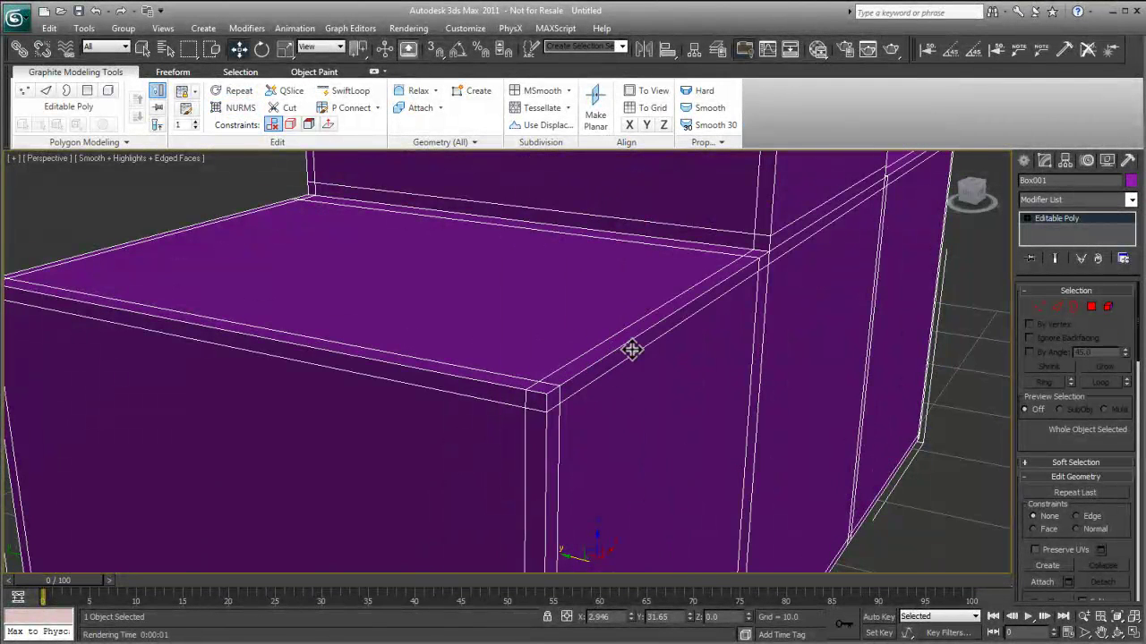
scroll(665, 384, up, 2)
alt+middle_drag(665, 384, 679, 411)
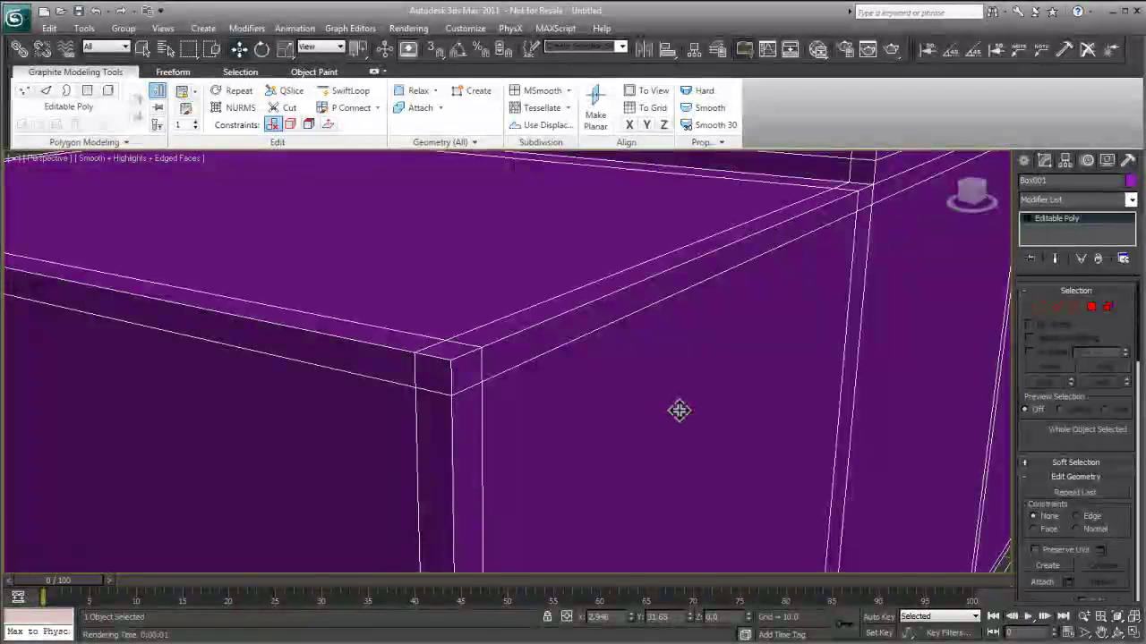